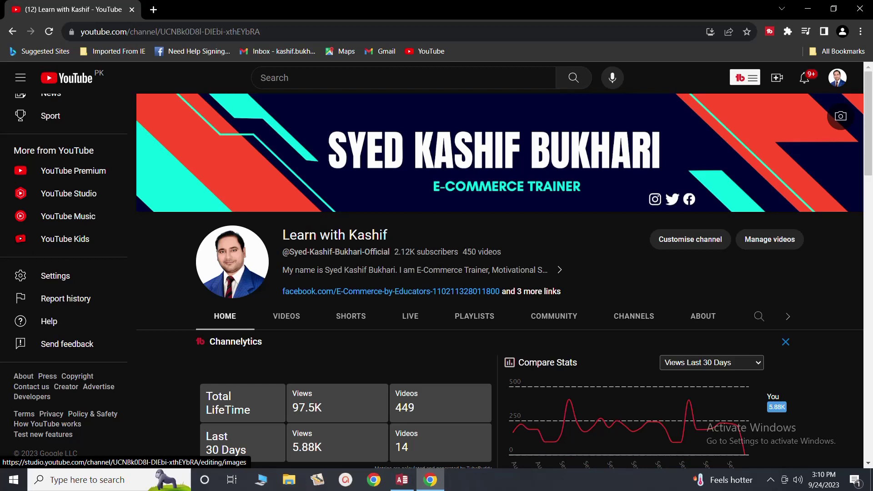
Switch to the THE EDUCATOR database in Access and start saving a copy of it with the Back Up Database option
click(402, 480)
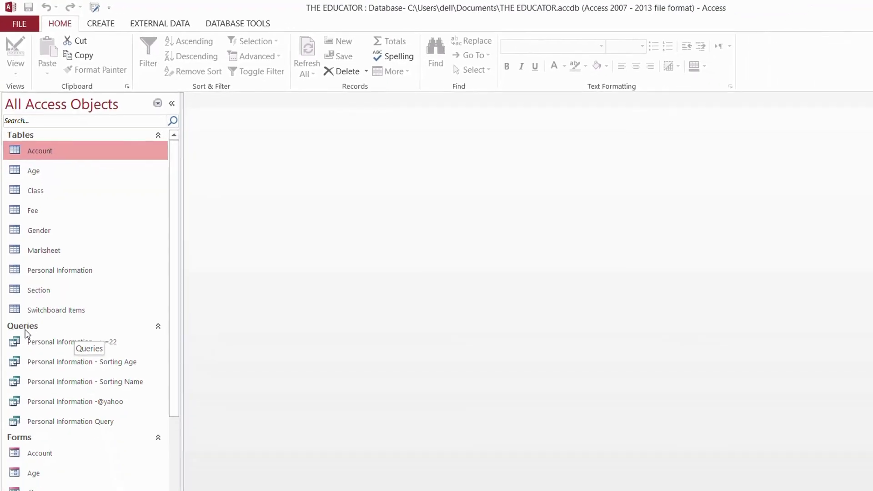
drag(156, 375, 162, 458)
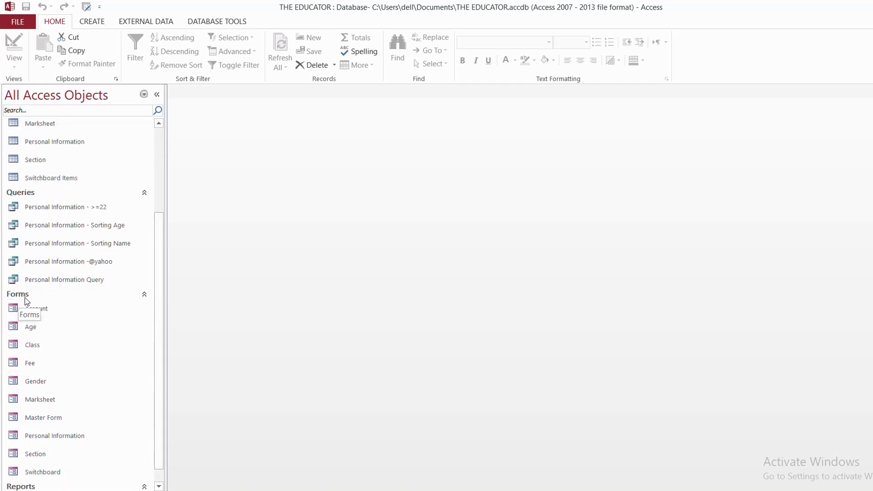
drag(157, 383, 161, 424)
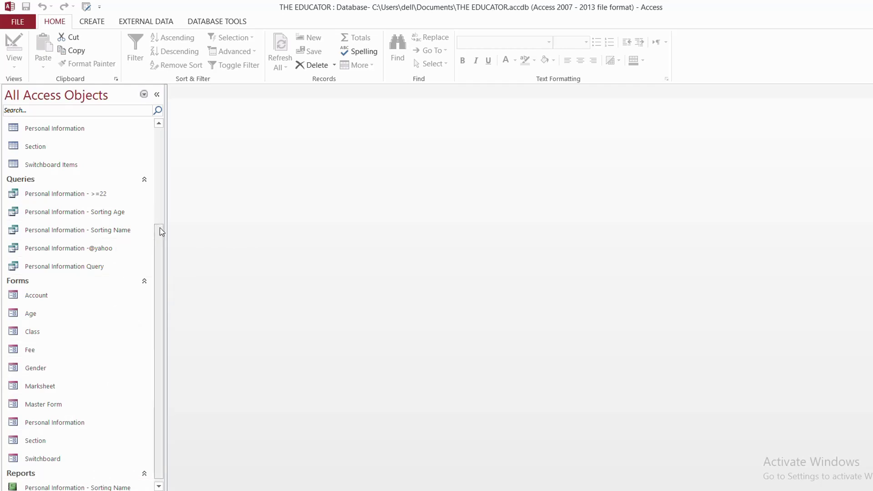
drag(162, 232, 162, 132)
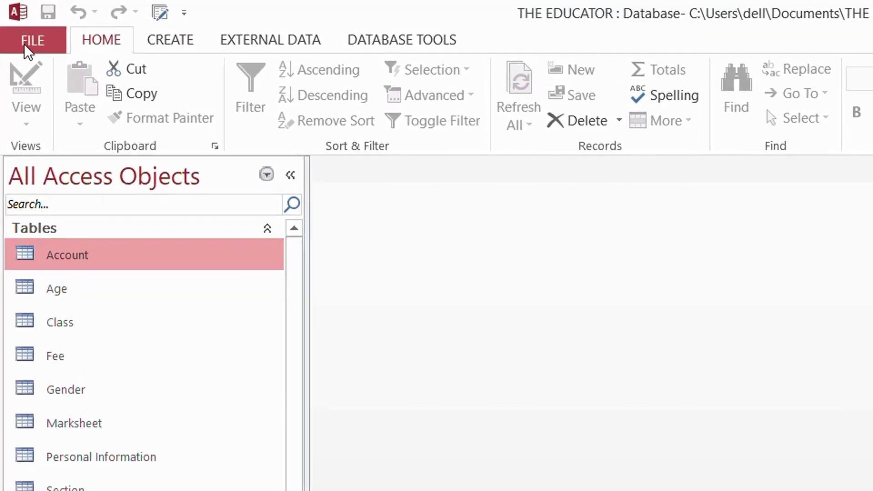
click(23, 44)
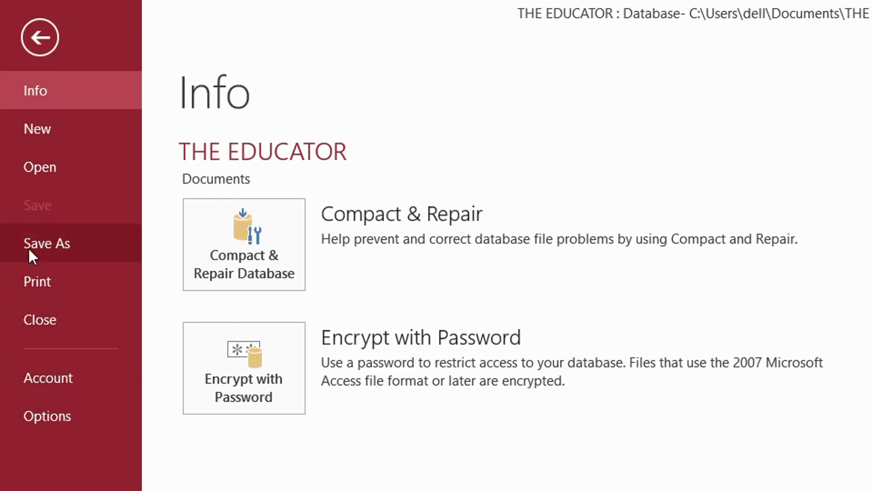
click(57, 245)
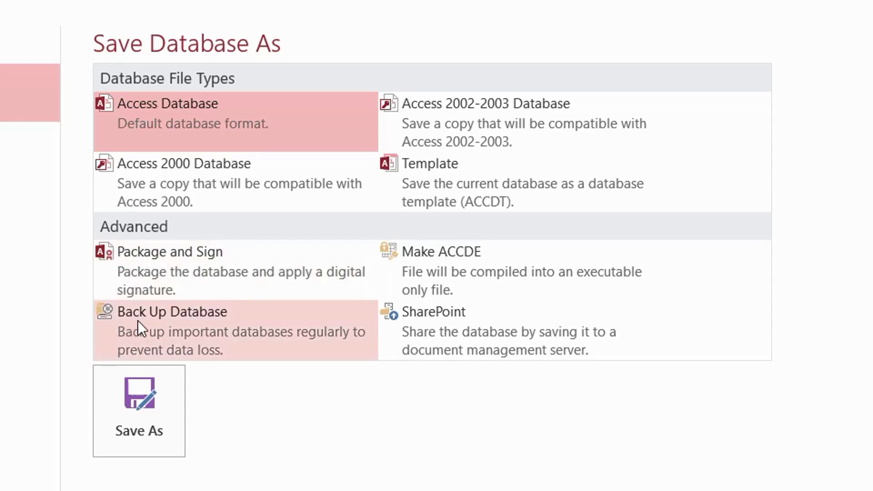
click(196, 316)
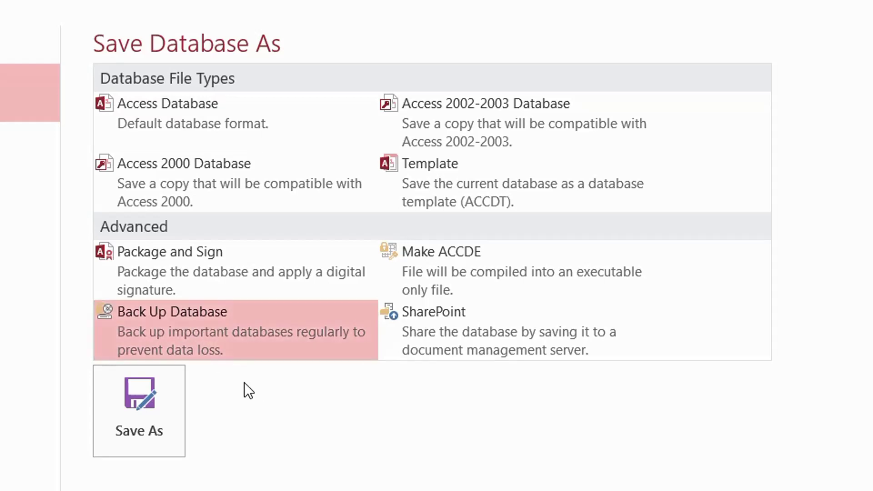
click(122, 421)
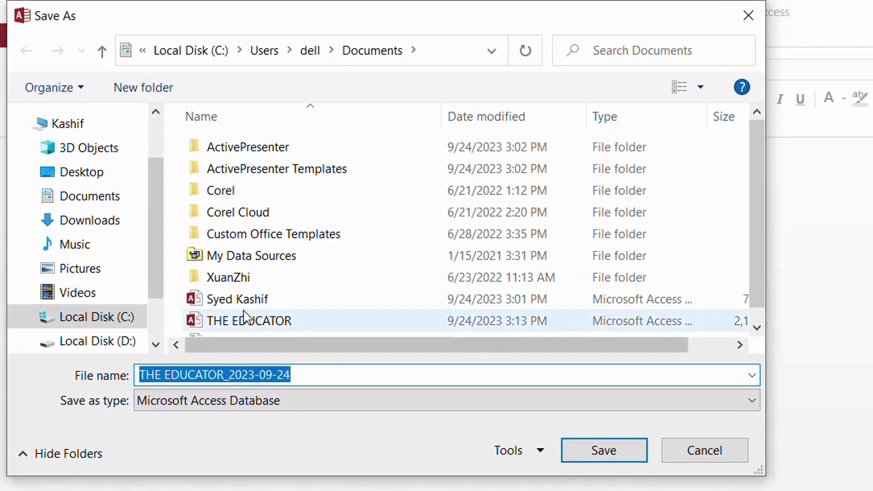
Save the backup on Local Disk (E:) under the file name THE EDUCATOR_2023-09-24, and close Access
click(155, 345)
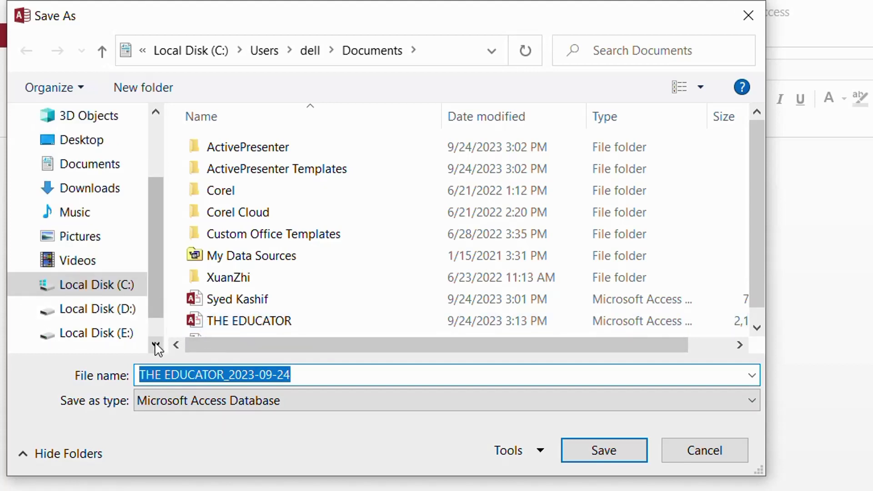
click(103, 333)
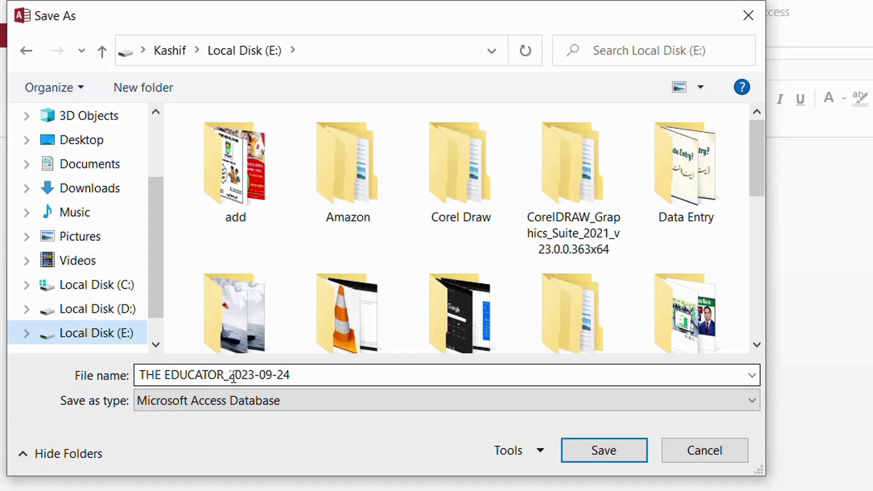
click(295, 378)
click(294, 378)
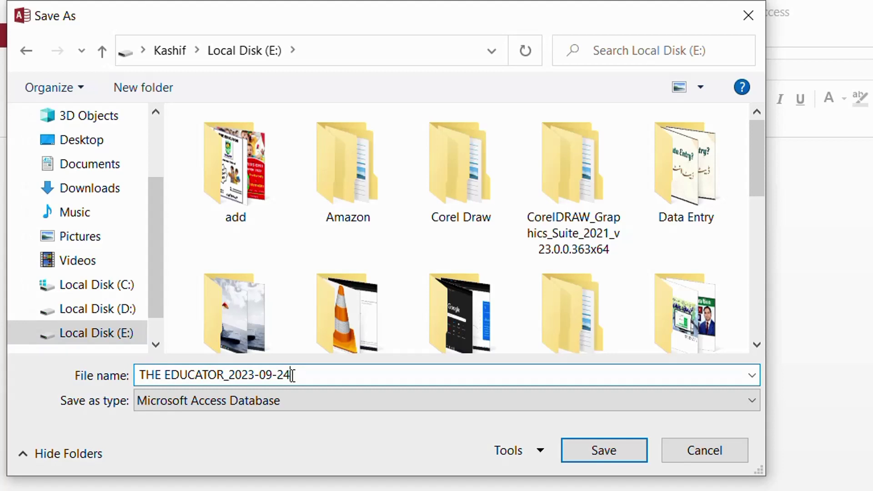
click(612, 459)
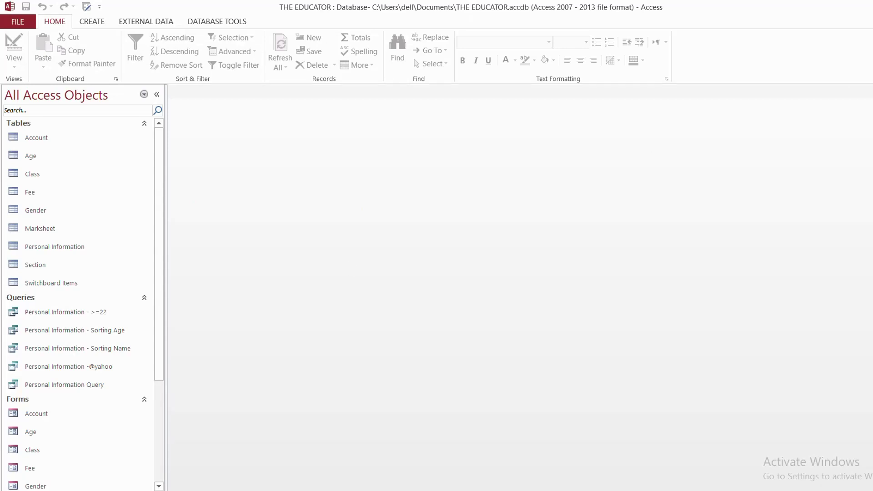
click(867, 8)
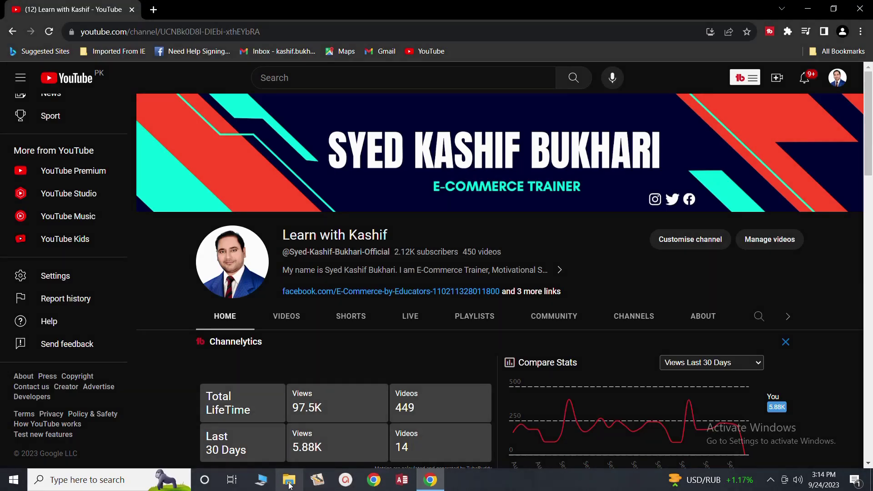
Open Local Disk (E:) in File Explorer and locate the THE EDUCATOR_2023-09-24 backup file
click(290, 479)
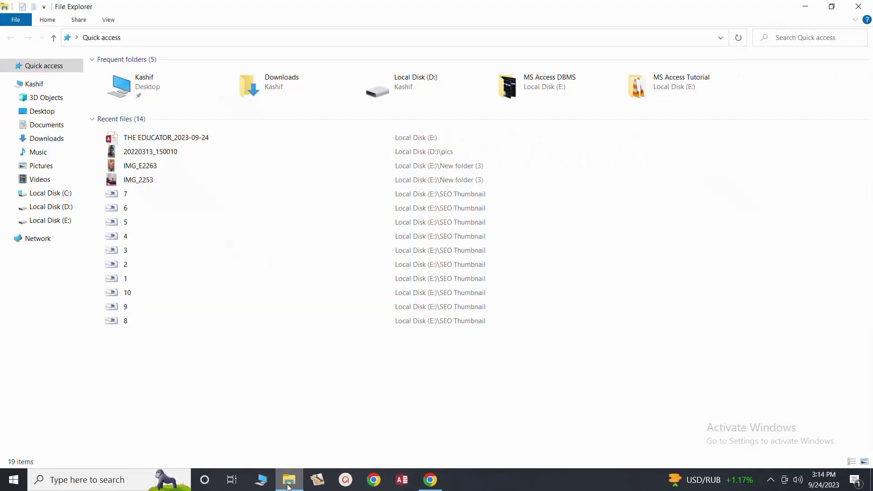
click(53, 221)
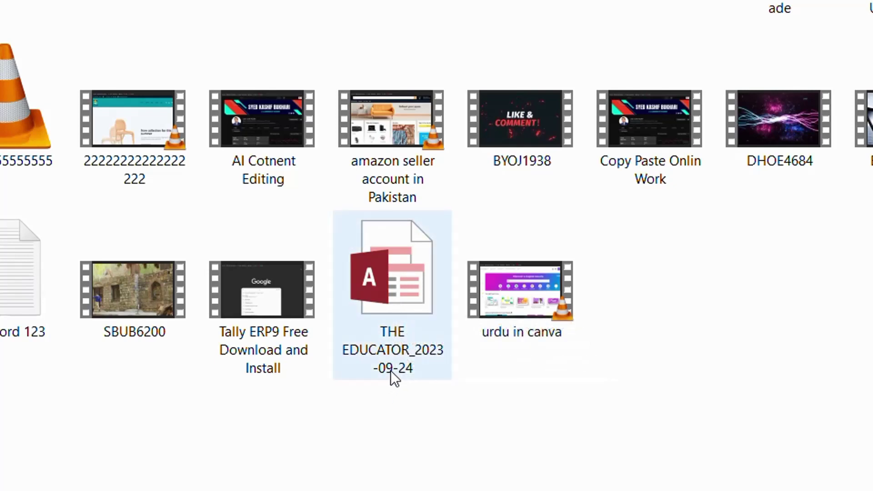
mouse_move(392, 372)
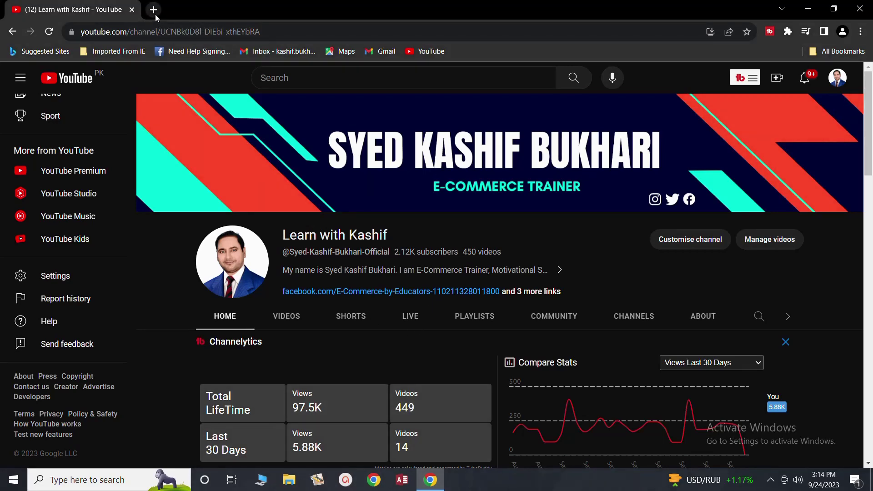
Switch to Chrome and open Google Drive from the Google apps in a new browser tab
click(154, 10)
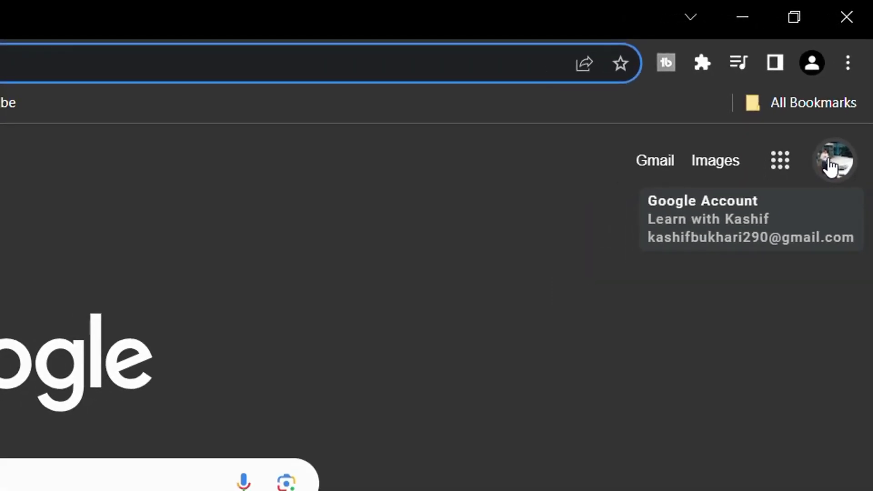
click(779, 168)
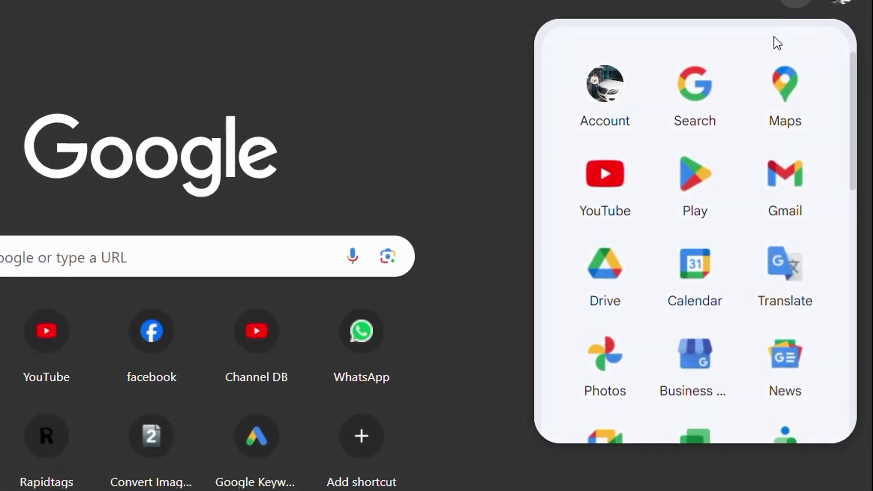
scroll(689, 282, down, 10)
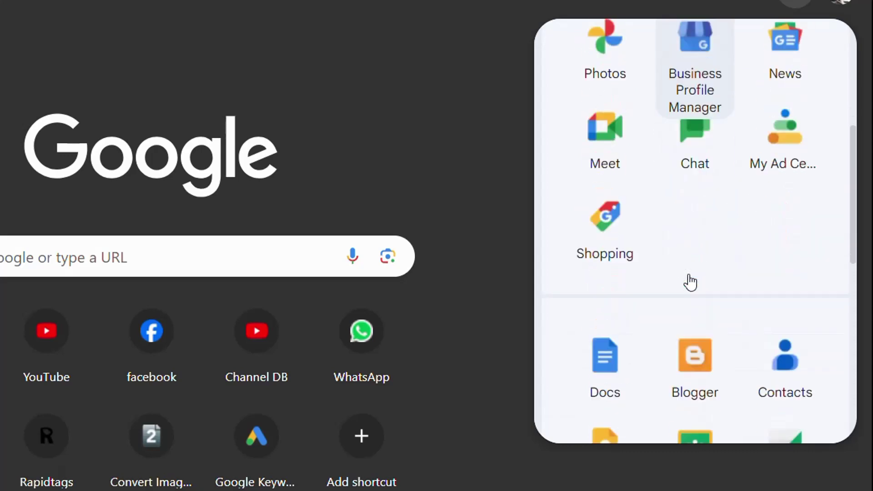
scroll(684, 286, up, 10)
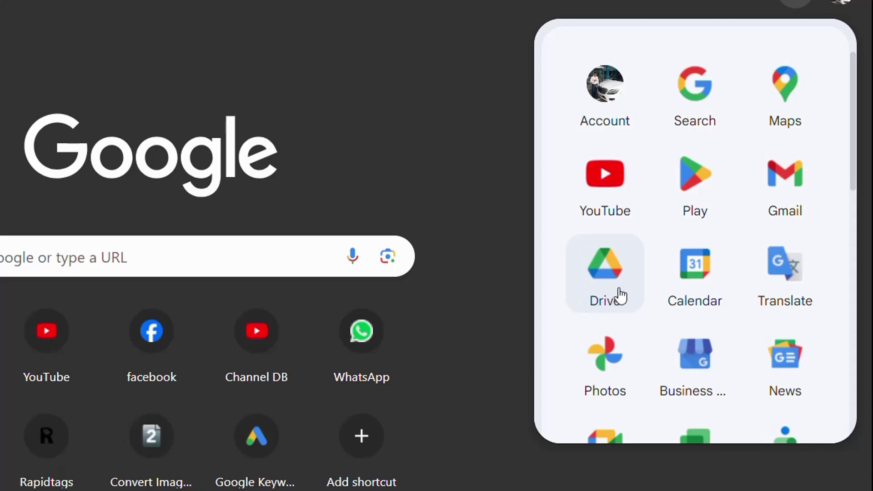
click(604, 268)
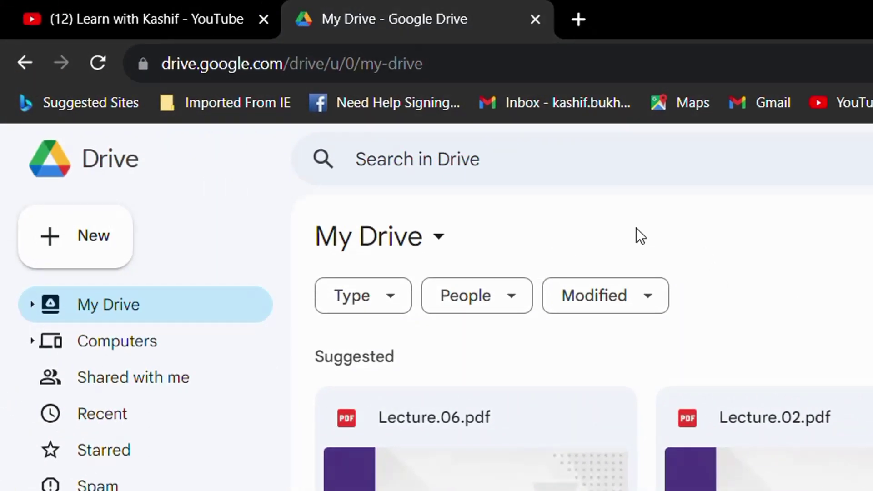
Upload the THE EDUCATOR_2023-09-24 backup file from Local Disk (E:) to My Drive
click(67, 245)
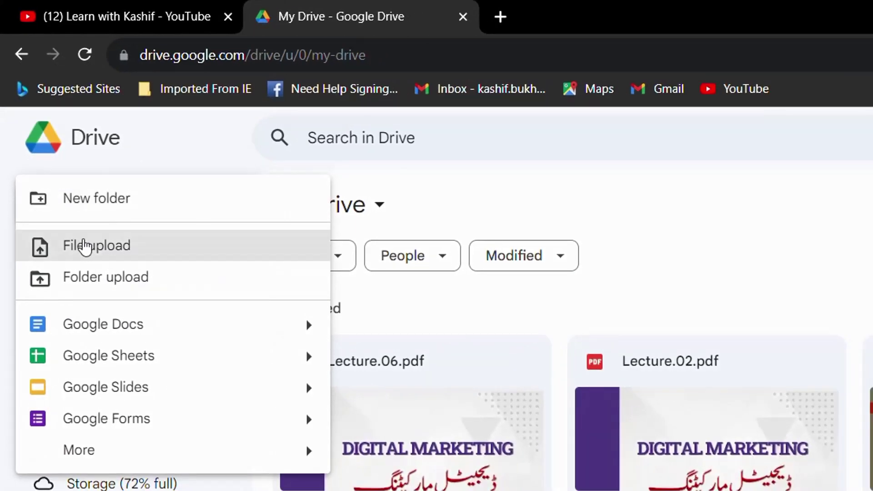
click(80, 253)
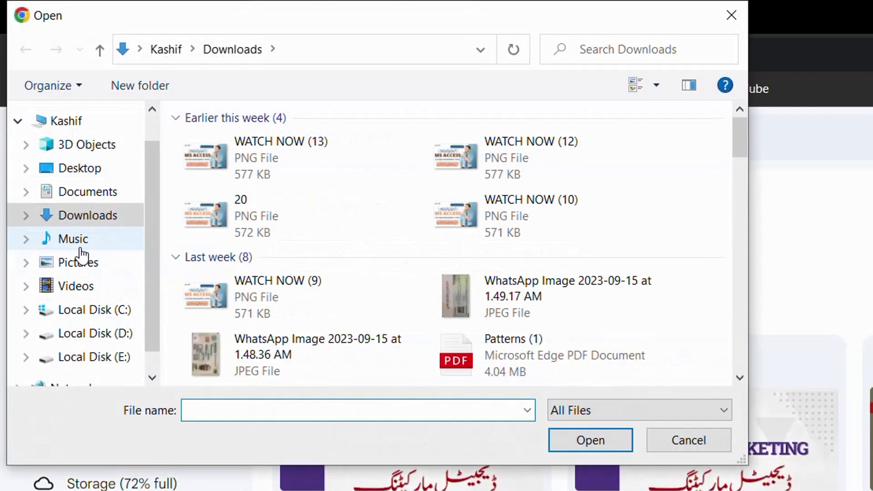
click(127, 360)
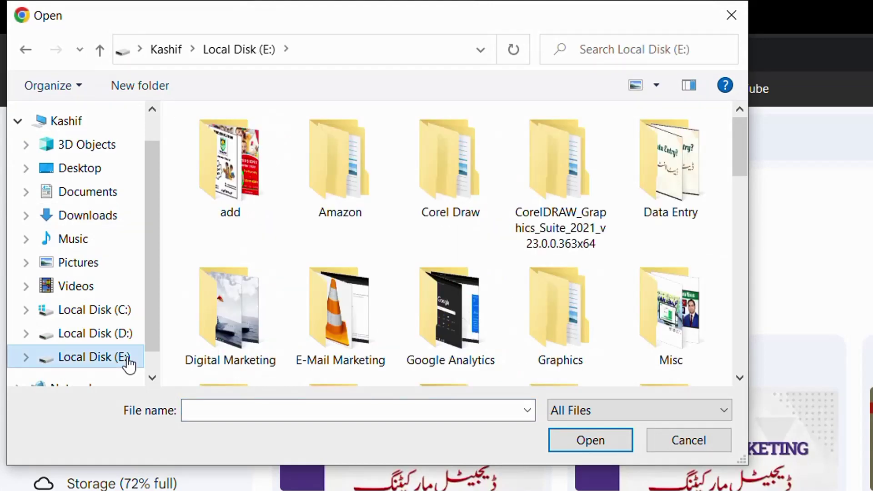
scroll(398, 335, down, 10)
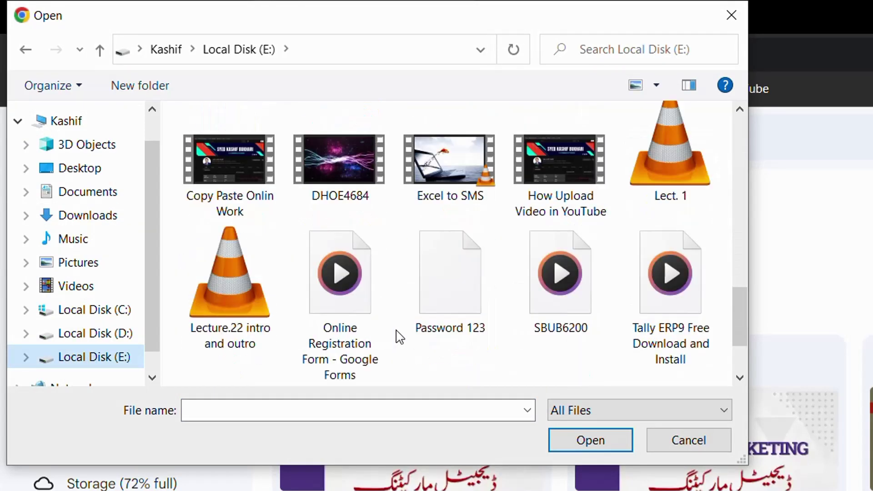
scroll(400, 336, down, 3)
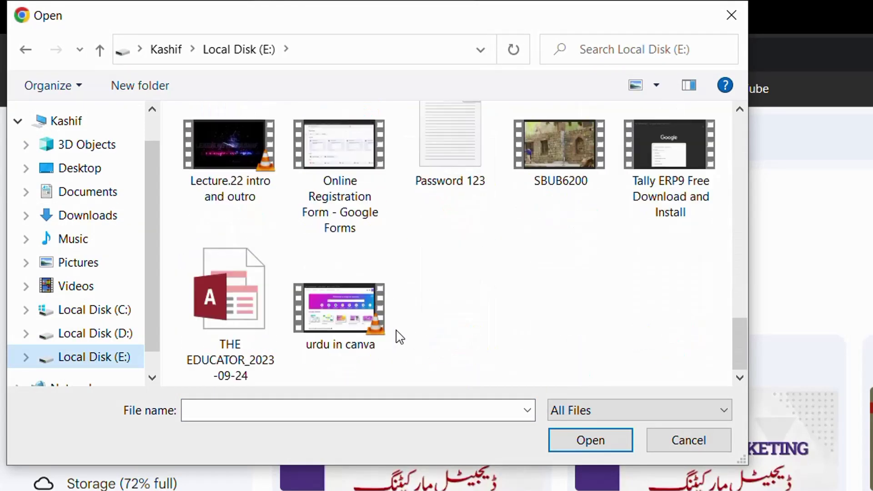
click(229, 339)
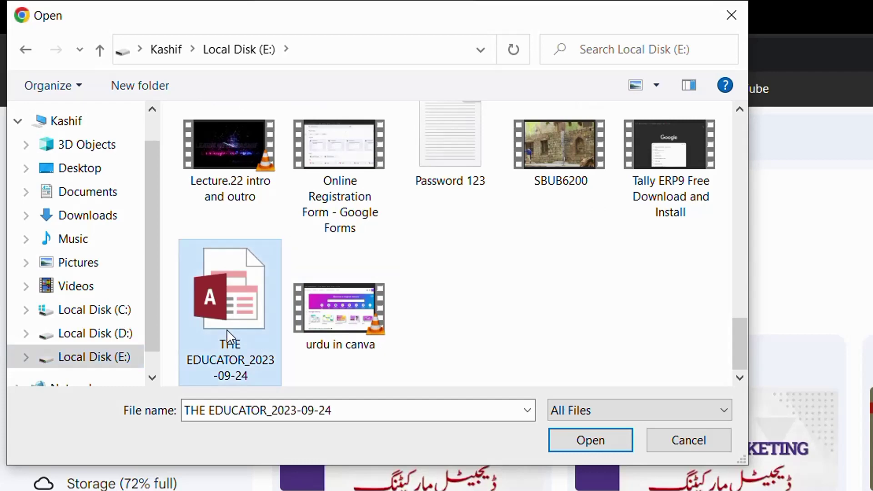
click(581, 440)
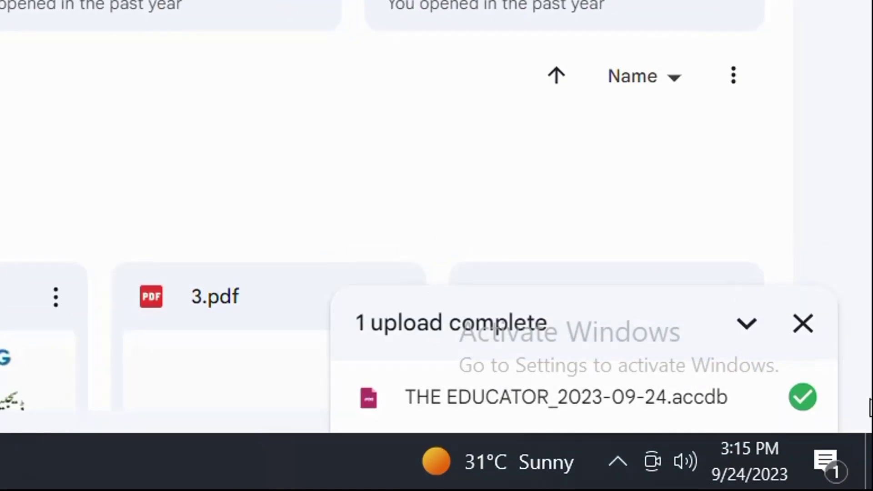
mouse_move(809, 412)
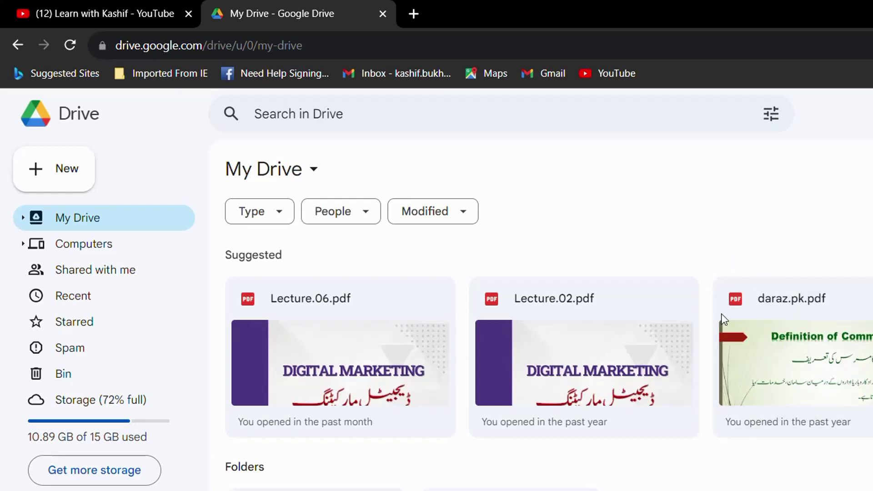
click(52, 1)
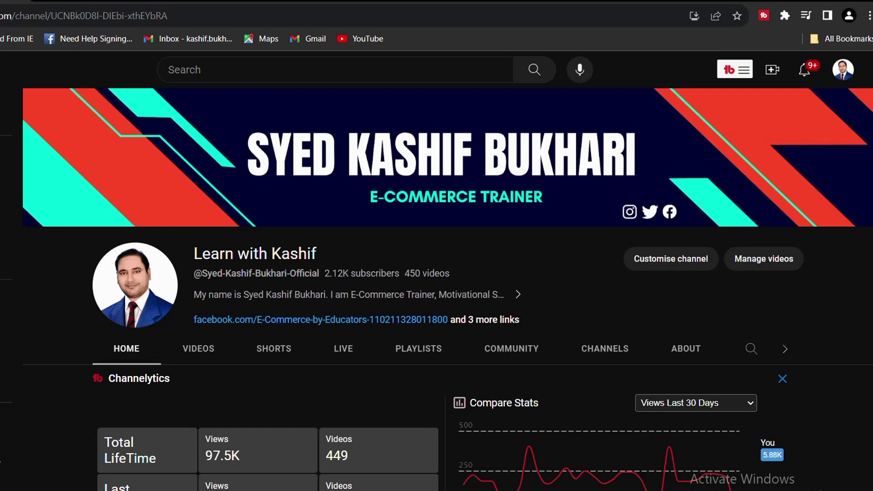
key(ctrl+Tab)
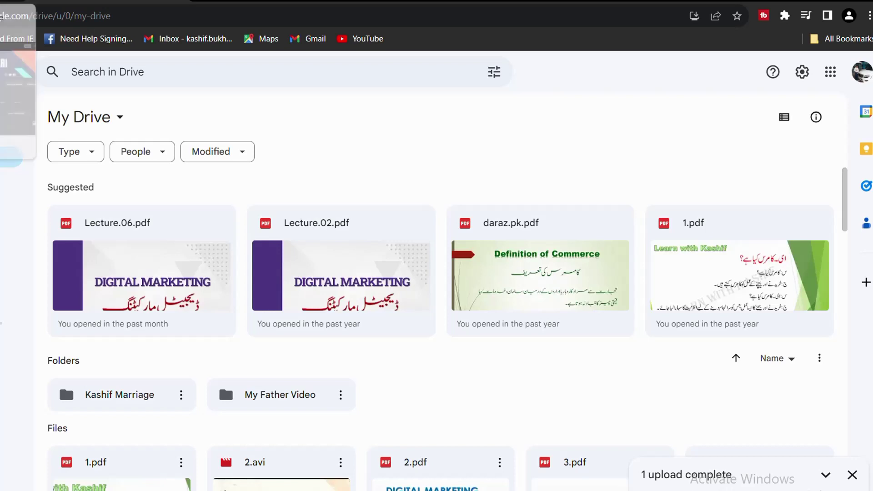
key(ctrl+Tab)
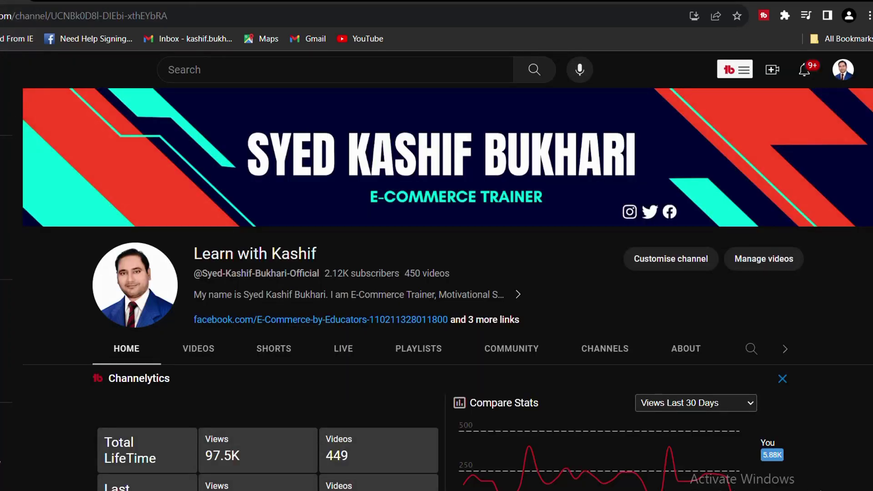